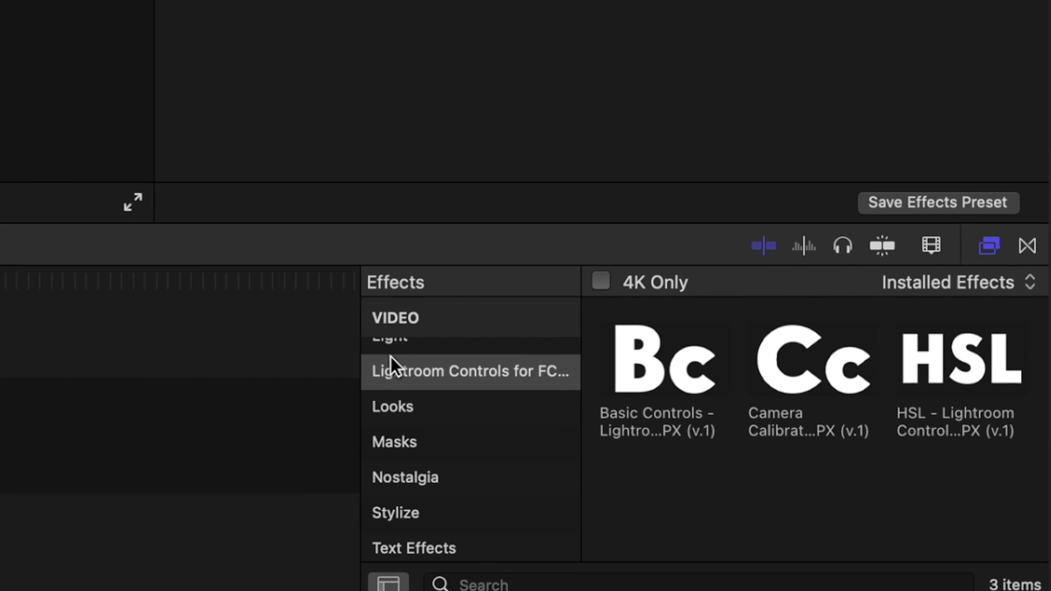
Step: Preview the Lightroom Controls Basic Controls, Camera Calibration and HSL effects, then apply Basic Controls
left_click(483, 378)
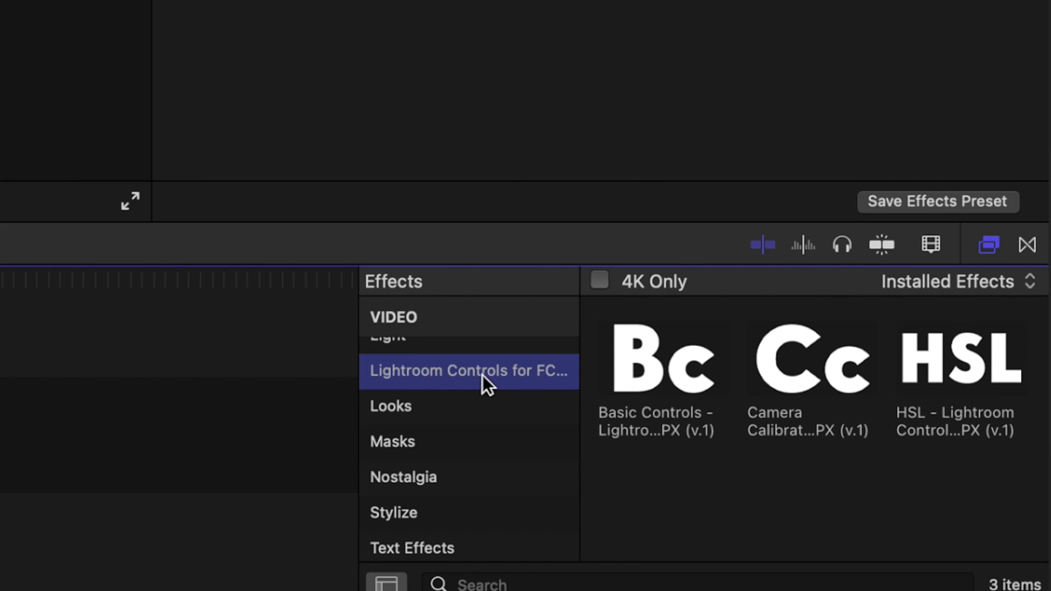
left_click(653, 368)
left_click(810, 364)
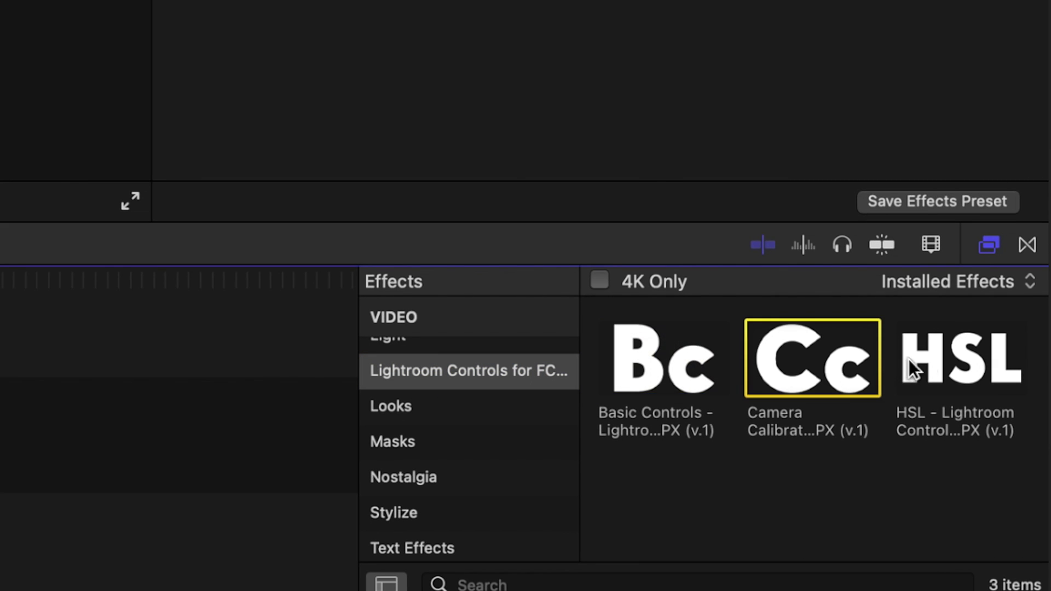
left_click(924, 357)
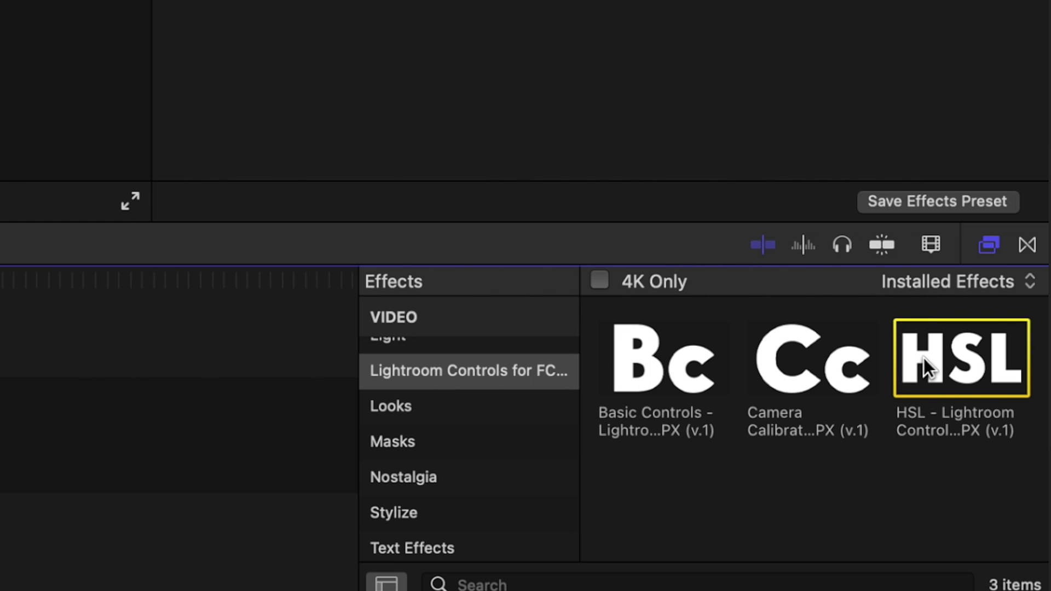
left_click(666, 357)
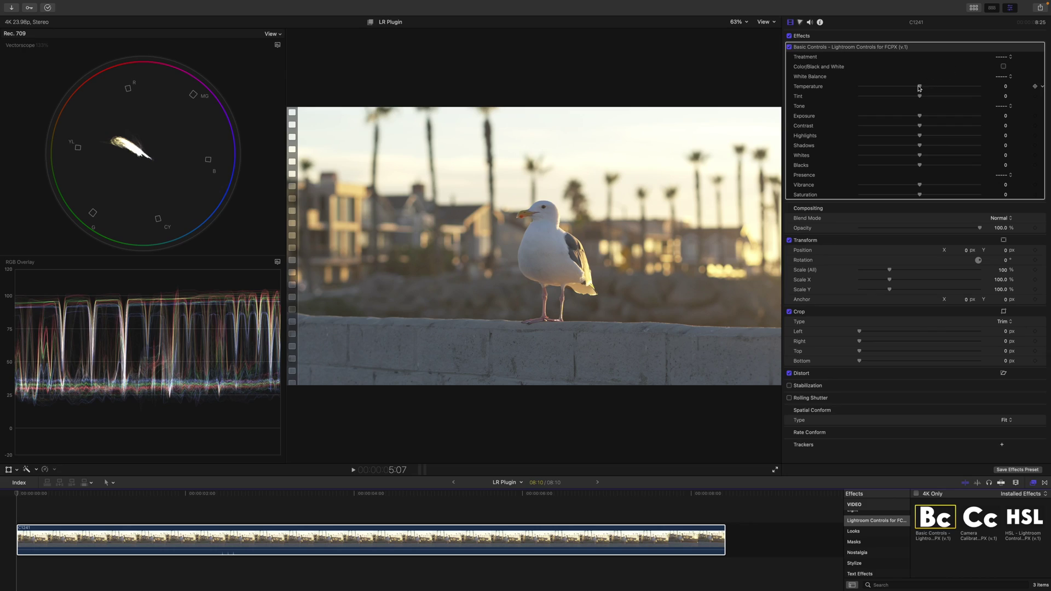
Step: Set Basic Controls to Temperature 16.8, Exposure 0.35, Highlights -53.21, Shadows -51.19, Blacks -47.25, Vibrance 31.82
left_click_drag(920, 88, 929, 89)
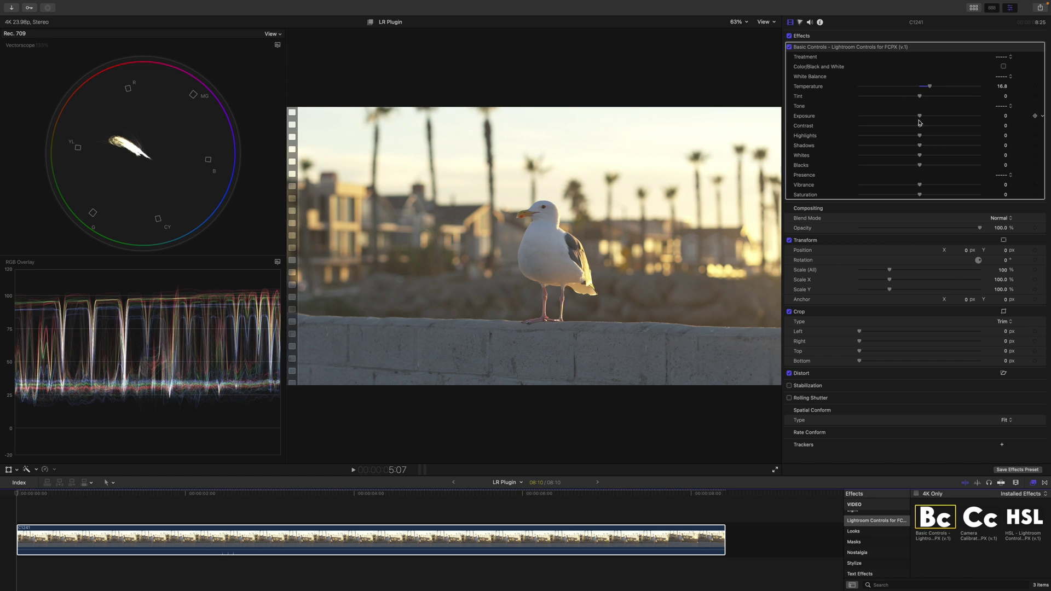
mouse_move(919, 118)
left_mouse_down()
mouse_move(939, 127)
mouse_move(930, 129)
left_mouse_up()
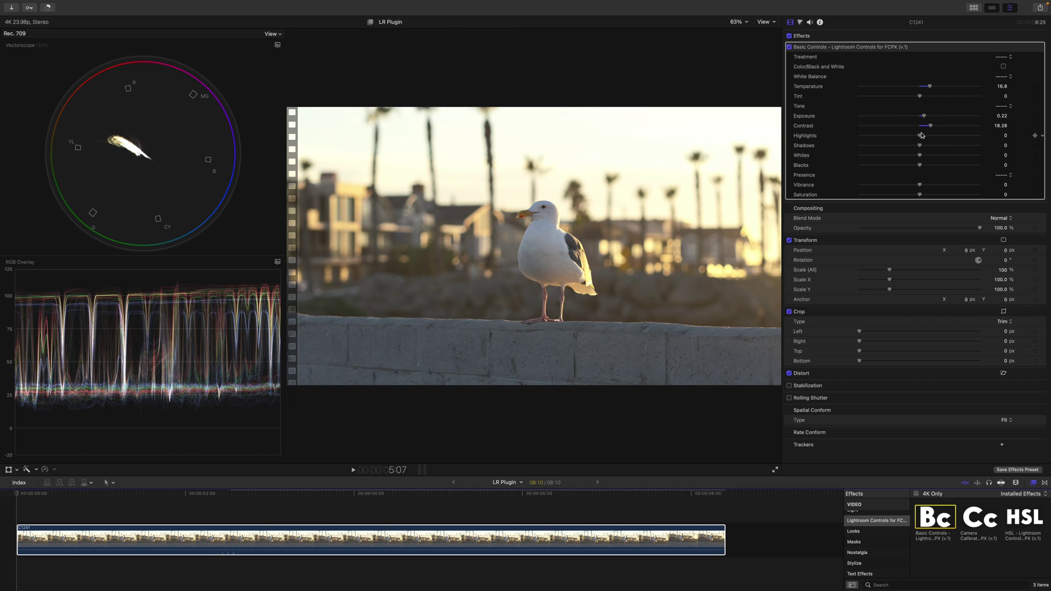
left_click_drag(920, 136, 897, 139)
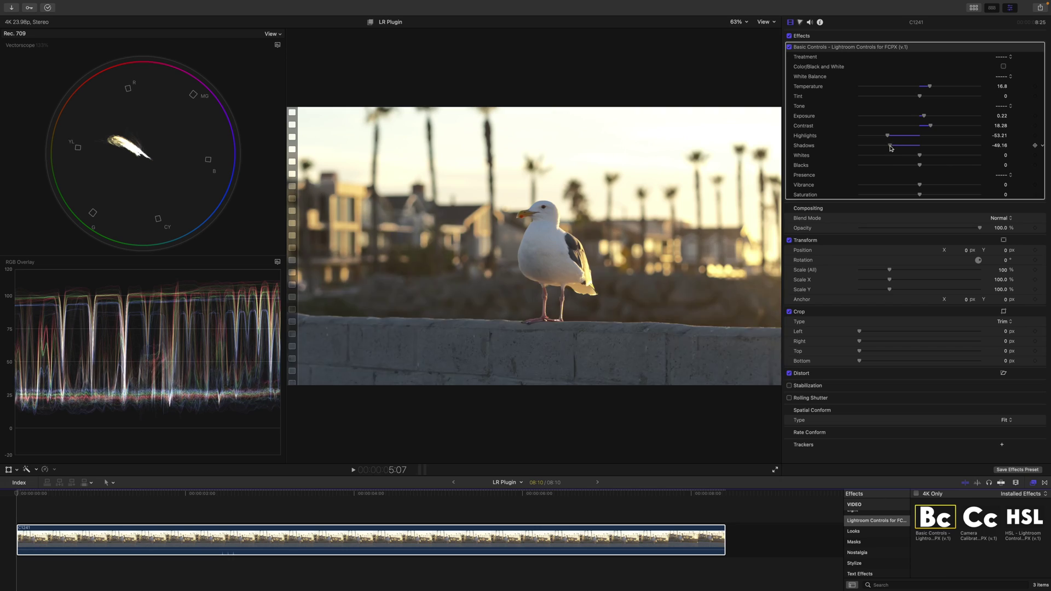
left_click_drag(891, 148, 889, 148)
left_click_drag(920, 156, 891, 167)
left_click_drag(919, 185, 938, 186)
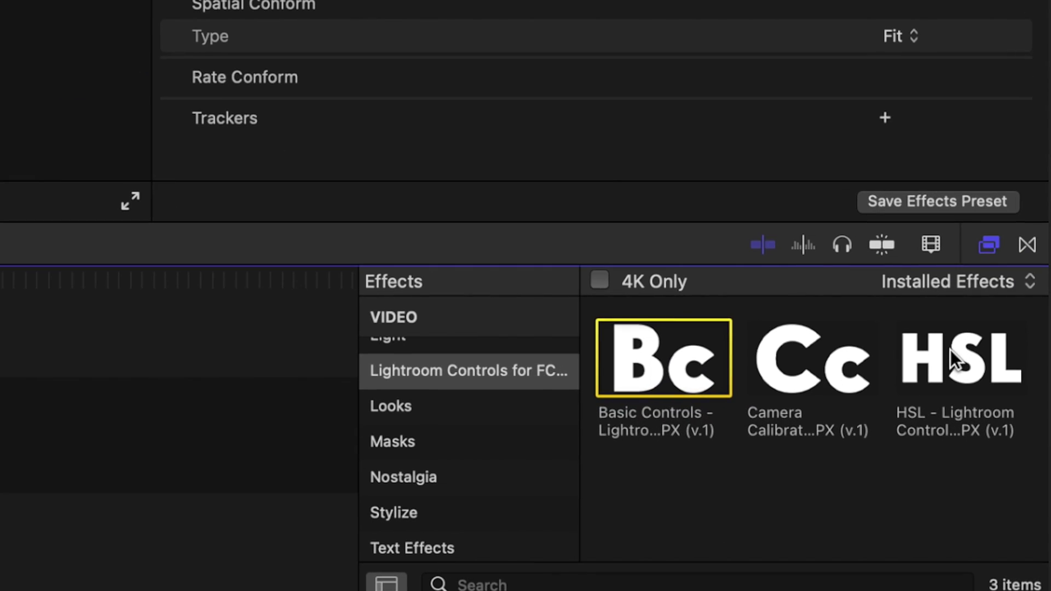
Step: Apply the HSL effect and shift the hues, setting Red to 26.88
double_click(956, 362)
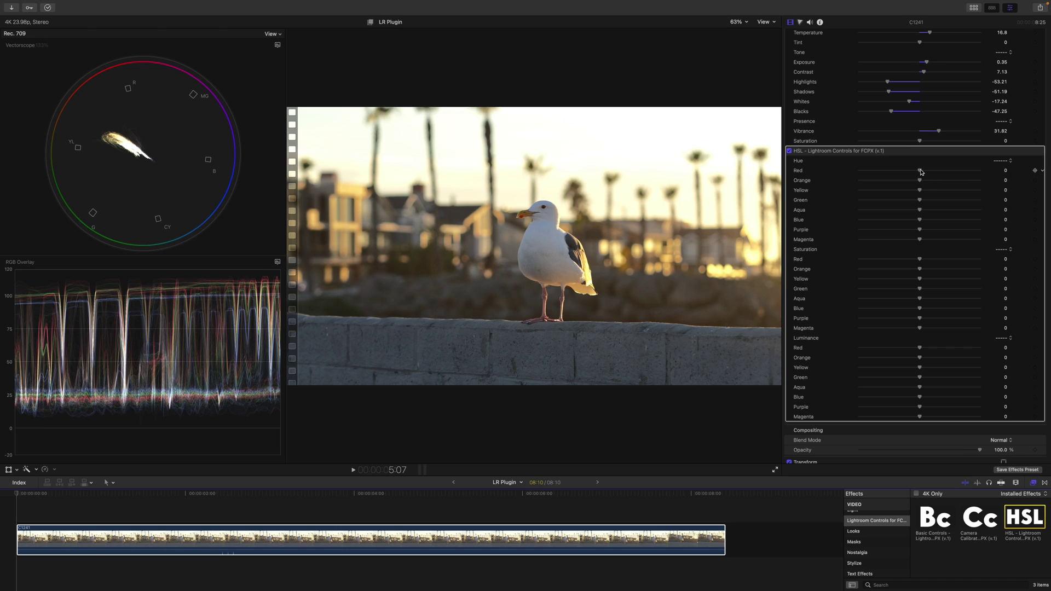
mouse_move(919, 171)
left_mouse_down()
mouse_move(980, 171)
mouse_move(857, 177)
mouse_move(935, 170)
mouse_move(916, 180)
left_mouse_up()
mouse_move(920, 190)
left_mouse_down()
mouse_move(910, 190)
mouse_move(919, 200)
left_mouse_up()
left_click_drag(919, 209, 931, 186)
Step: Adjust HSL saturation: Blue hue -10.37, Orange saturation 29.21, Green saturation -44.62
scroll(957, 245, "down", 3)
left_click_drag(920, 196, 893, 216)
left_click_drag(920, 225, 920, 225)
mouse_move(919, 235)
left_mouse_down()
mouse_move(991, 236)
mouse_move(903, 236)
left_mouse_up()
scroll(911, 236, "down", 3)
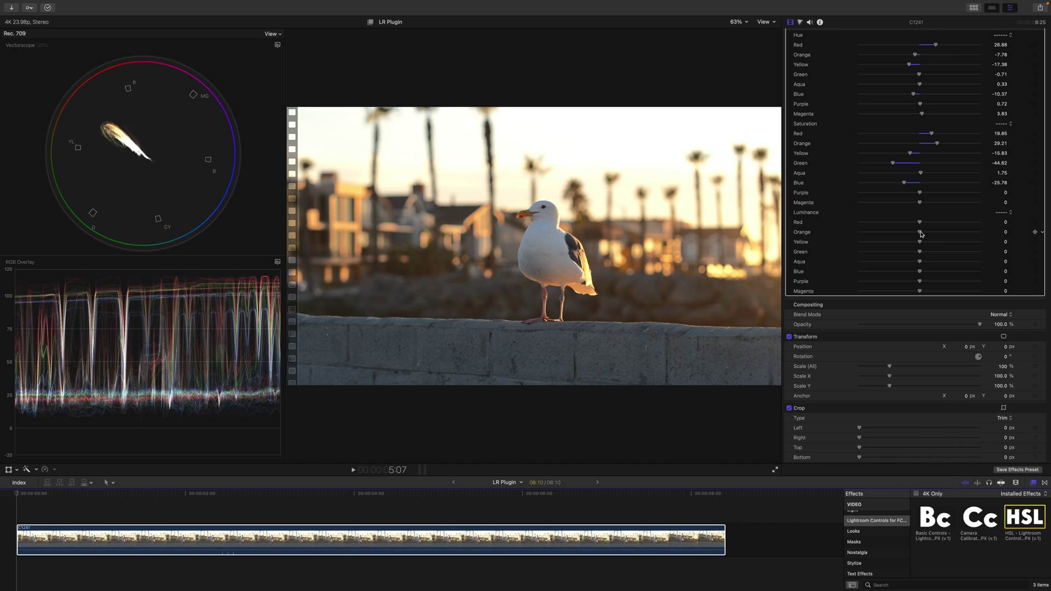
Step: Set HSL luminance to Orange -4.26, Yellow 4.85 and Aqua 6.12
left_click_drag(921, 233, 763, 241)
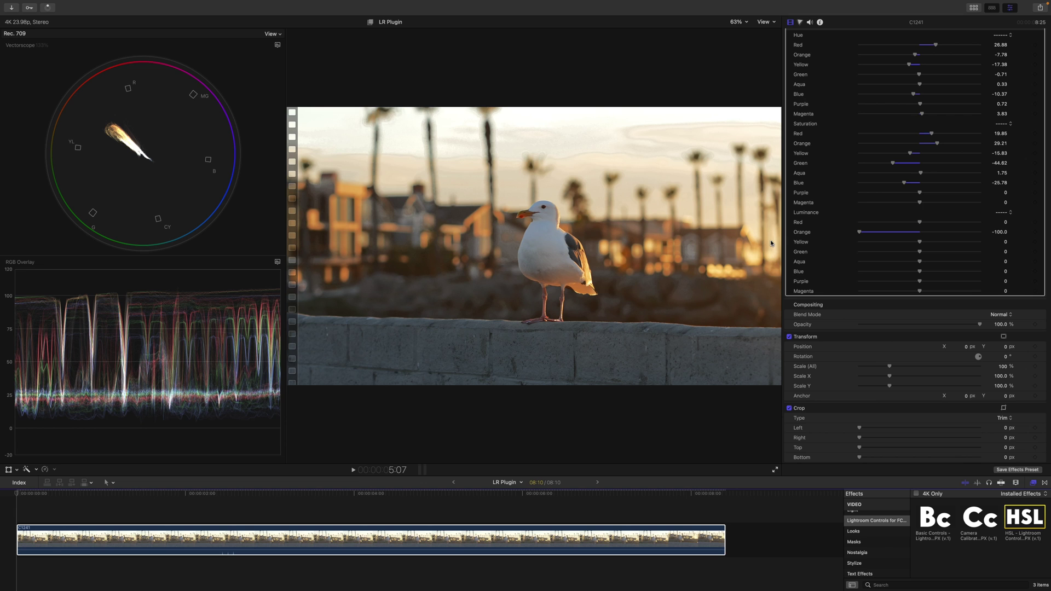
left_click_drag(859, 232, 917, 233)
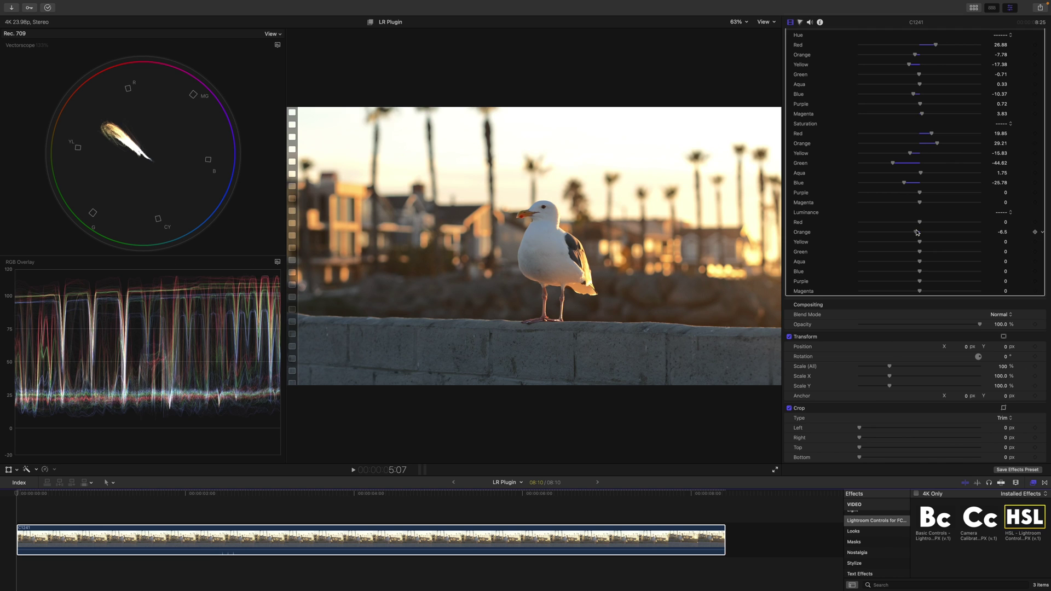
left_click(920, 241)
scroll(927, 242, "down", 1)
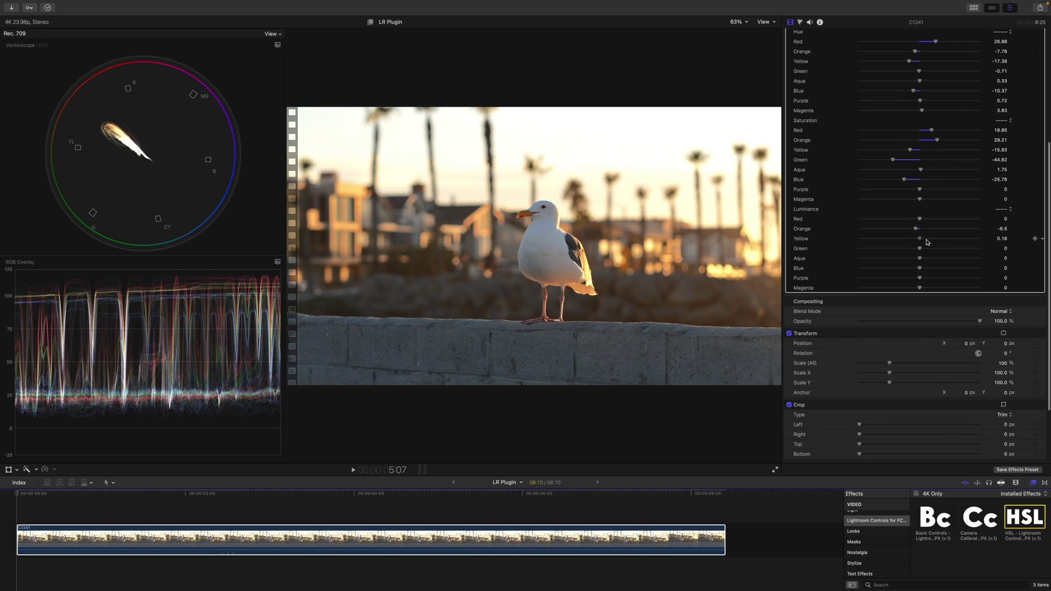
left_click_drag(921, 244, 921, 244)
scroll(923, 243, "down", 1)
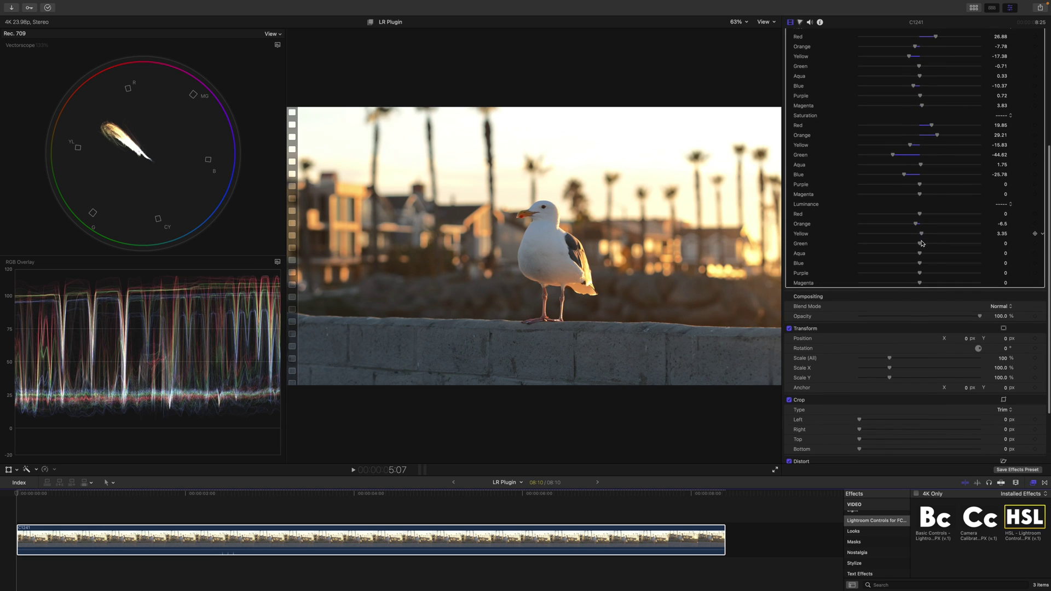
scroll(922, 243, "up", 1)
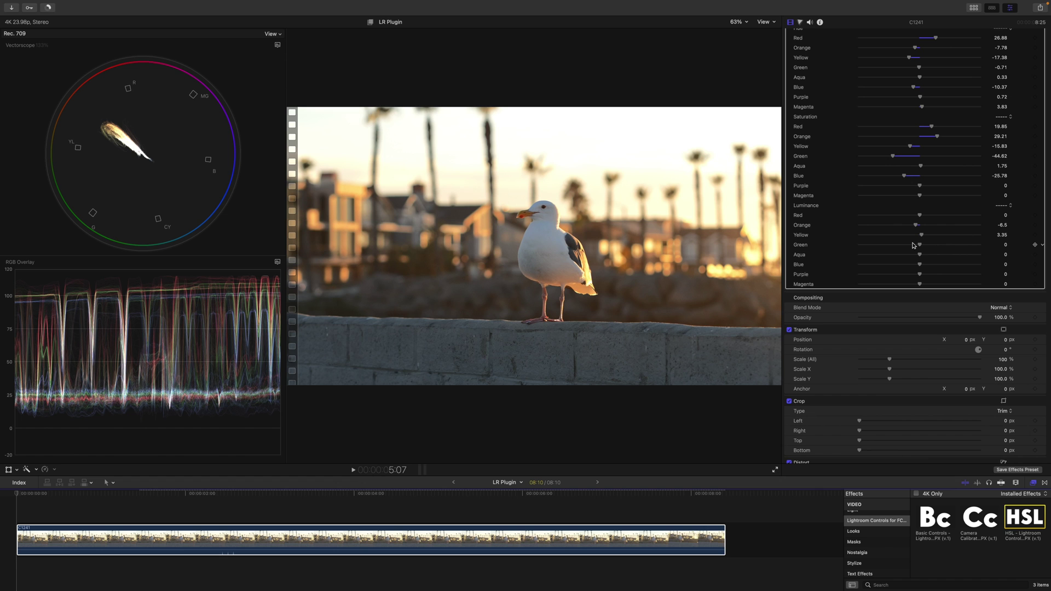
mouse_move(920, 255)
left_mouse_down()
mouse_move(931, 255)
mouse_move(922, 257)
left_mouse_up()
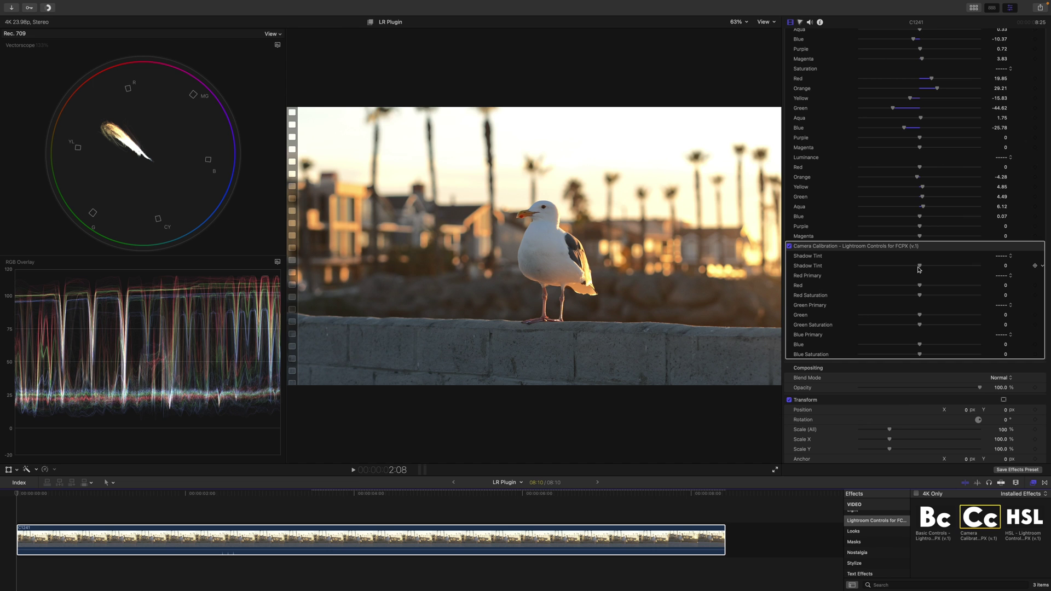
Step: Set Camera Calibration Shadow Tint 5.1 and Red -22.57, Green -21.03, Blue -10.31 primaries; collapse all three effects
left_click_drag(919, 268, 914, 355)
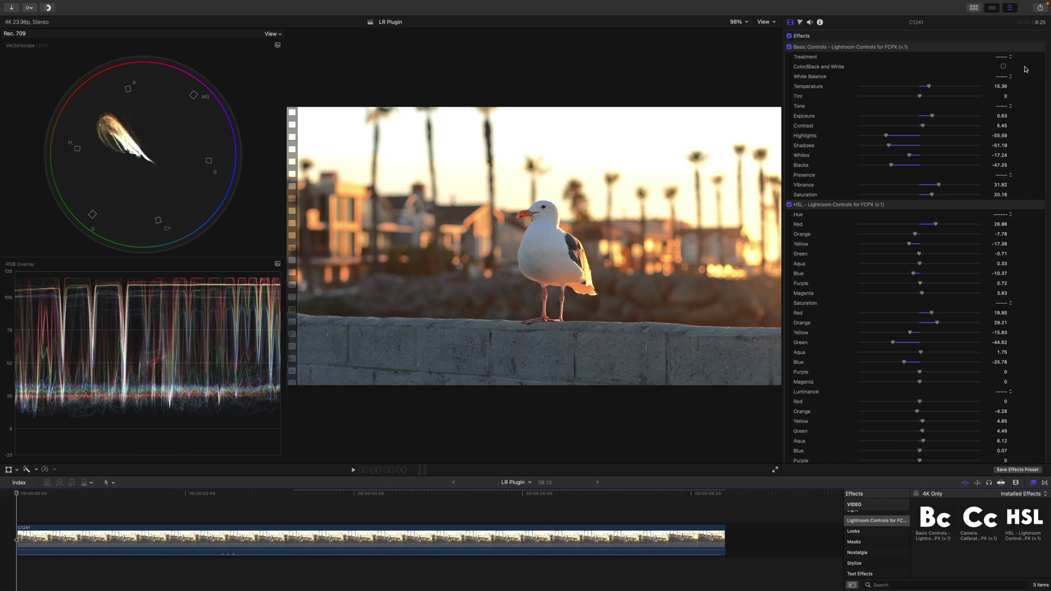
left_click(1030, 54)
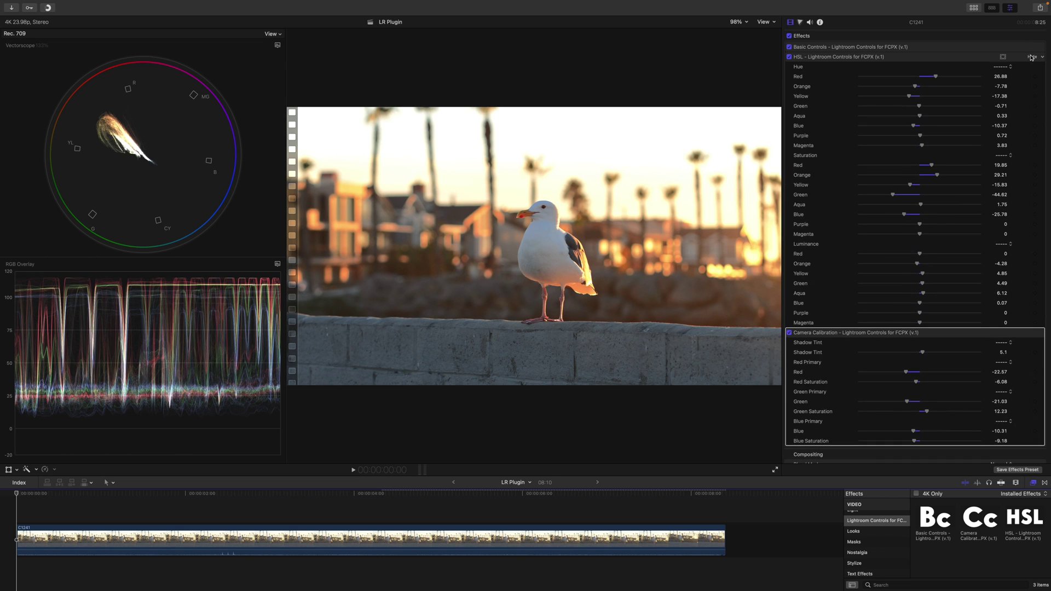
left_click(1031, 55)
left_click(1032, 66)
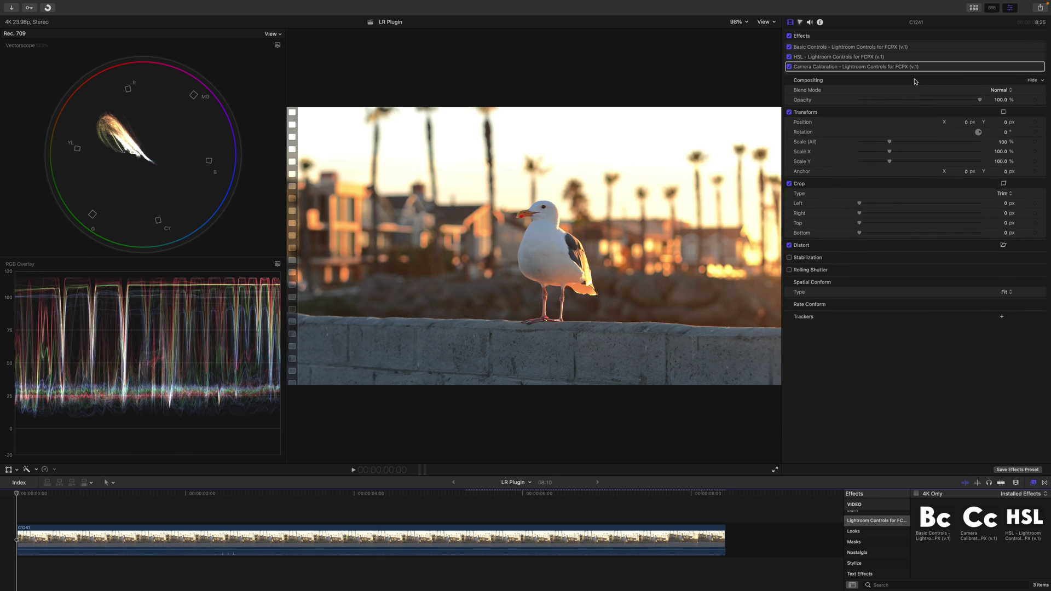